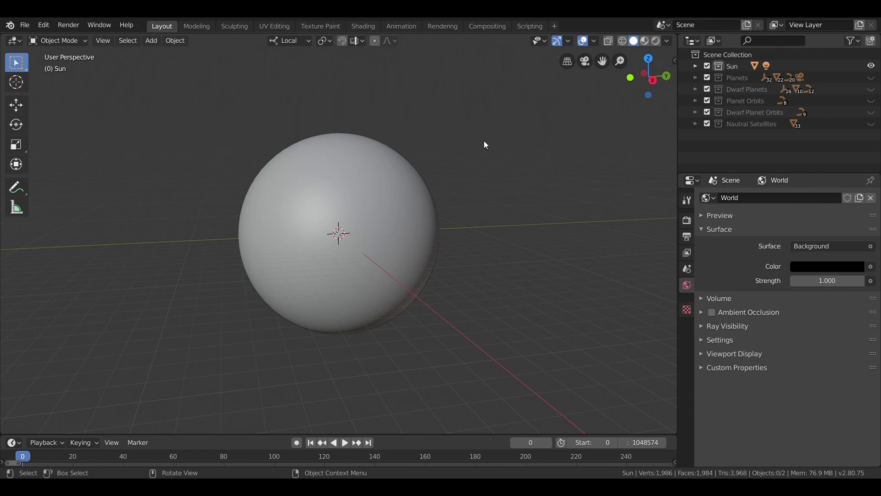
Orbit and zoom around the Sun sphere to inspect it from several angles
middle_drag(406, 140, 446, 143)
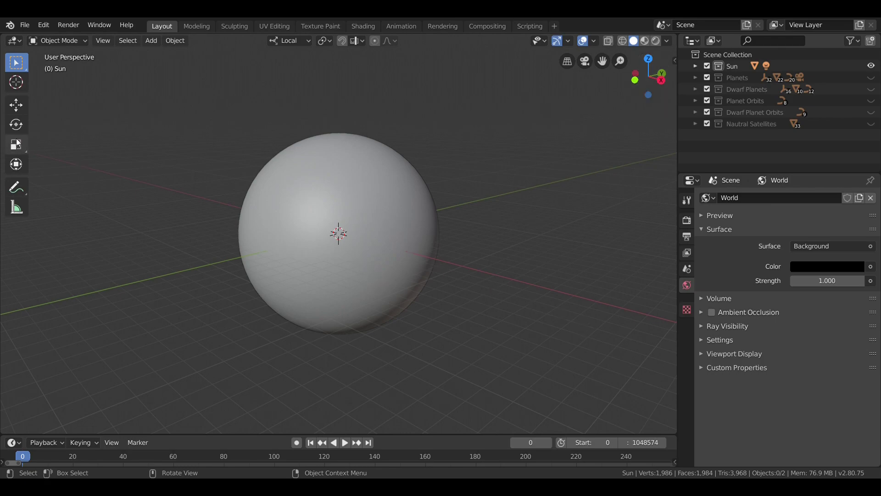
middle_drag(323, 167, 307, 164)
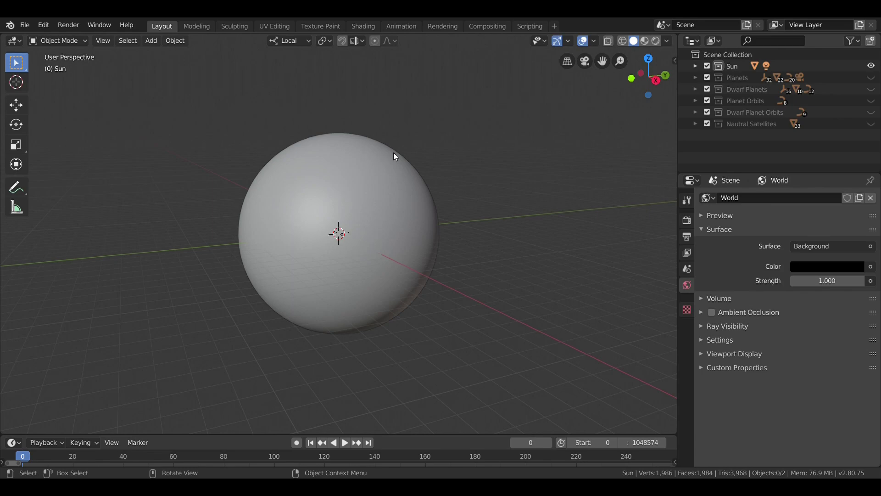
middle_drag(372, 156, 344, 169)
scroll(345, 168, up, 2)
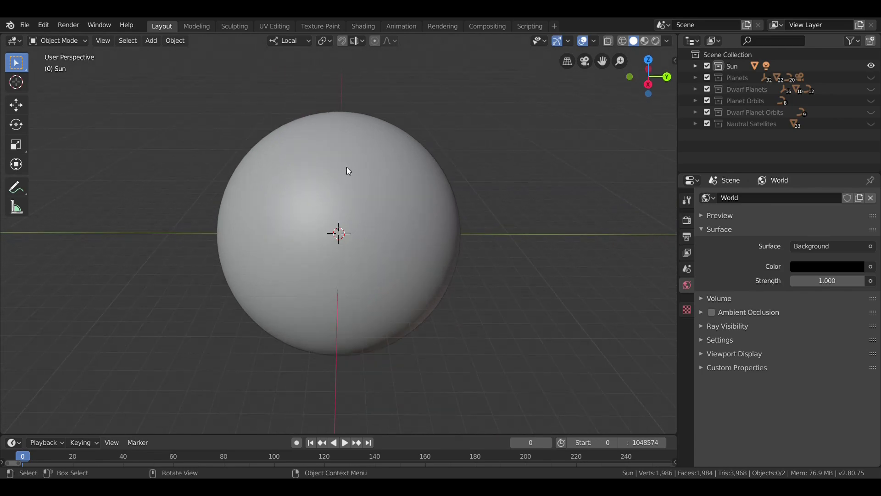
scroll(372, 155, down, 3)
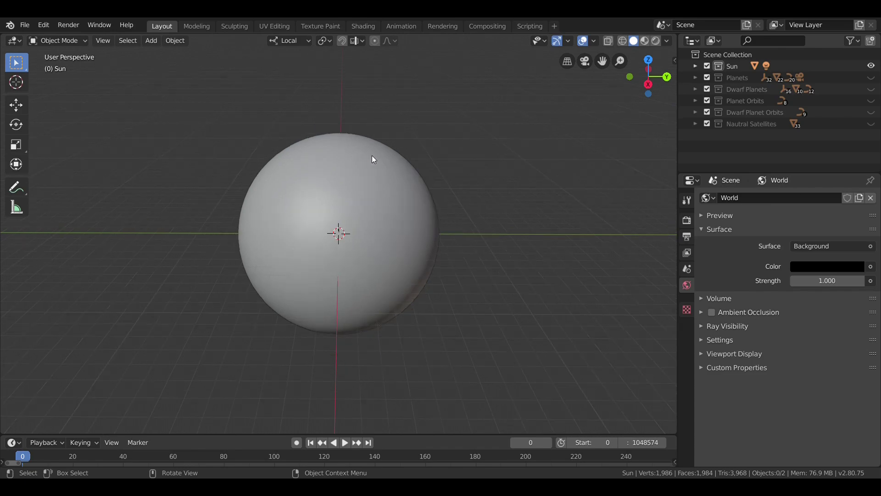
middle_drag(372, 155, 373, 149)
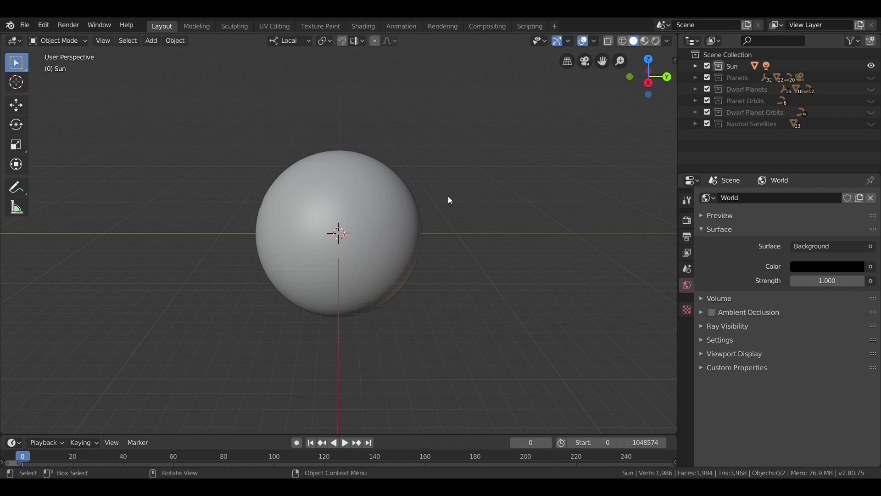
middle_drag(419, 181, 448, 179)
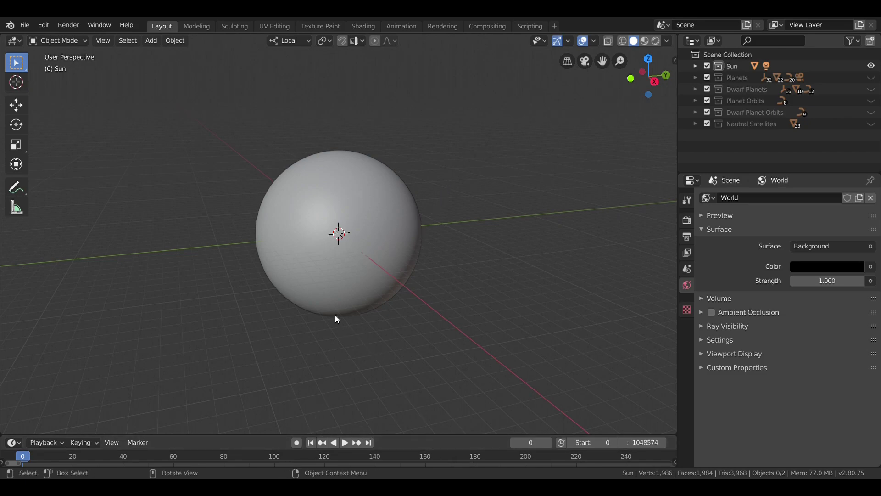
middle_drag(335, 315, 155, 290)
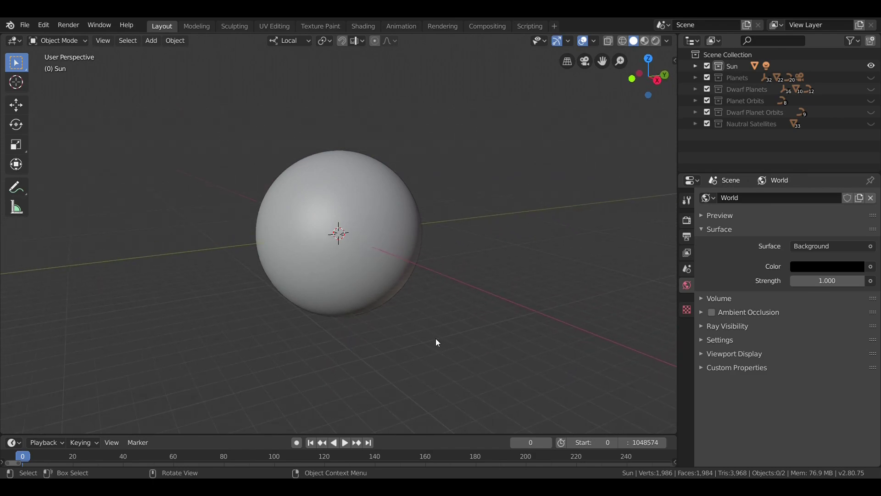
middle_drag(260, 221, 416, 268)
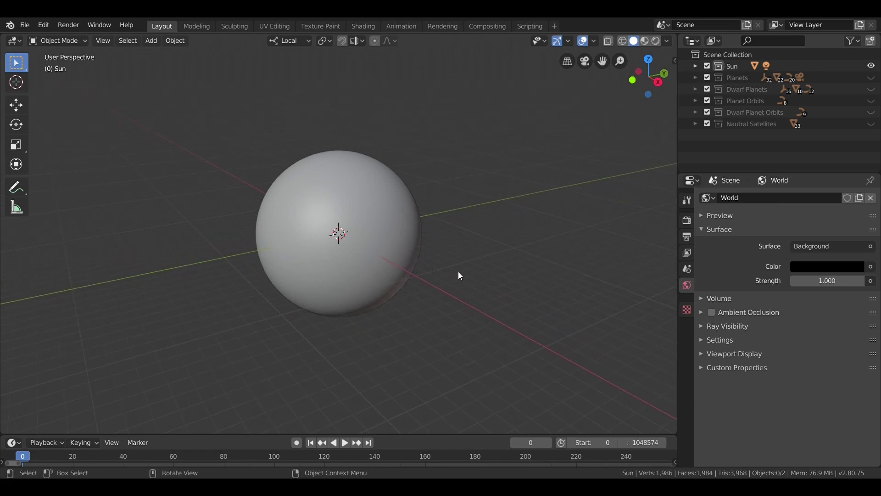
scroll(458, 271, down, 8)
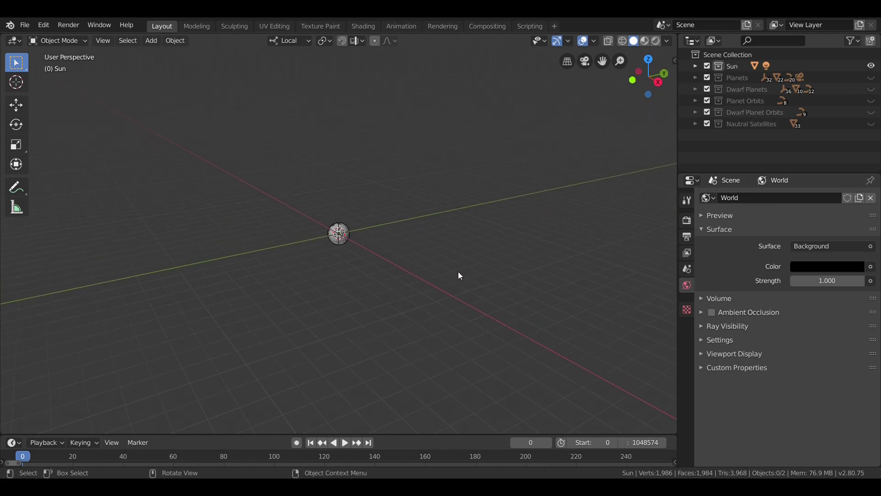
scroll(458, 271, up, 8)
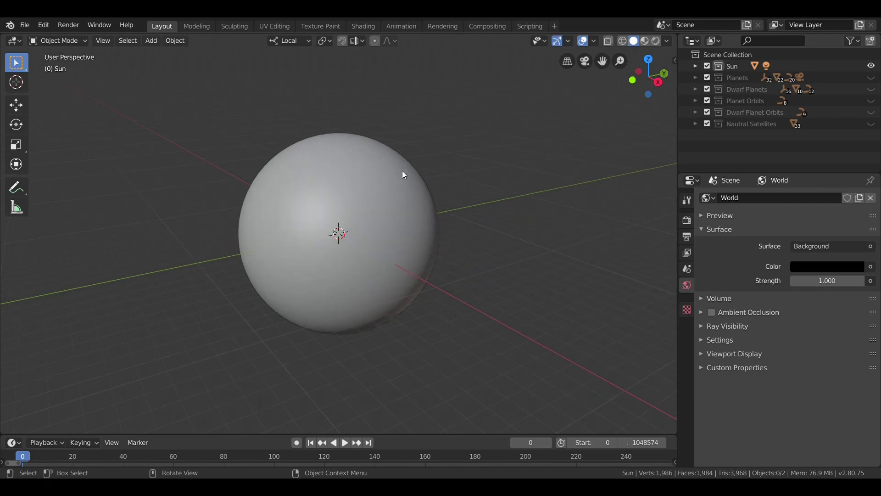
middle_drag(294, 319, 260, 285)
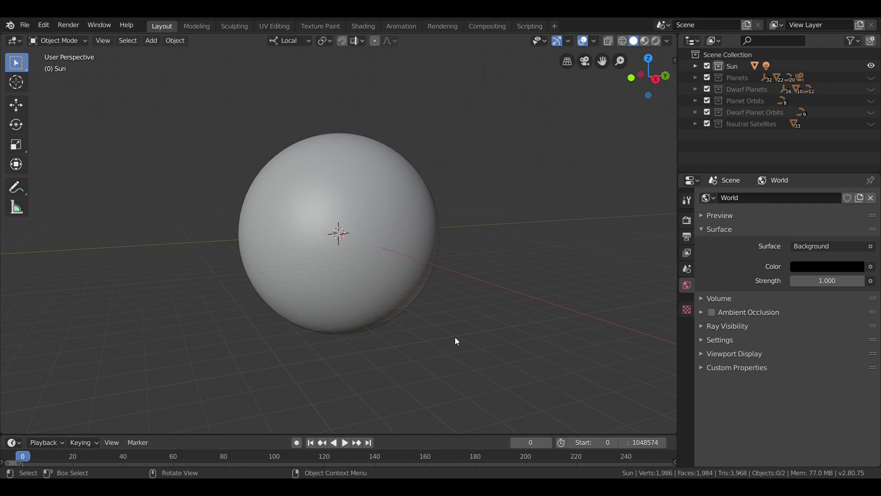
Zoom in closer on the Sun and orbit slightly around the enlarged sphere
middle_drag(459, 332, 465, 331)
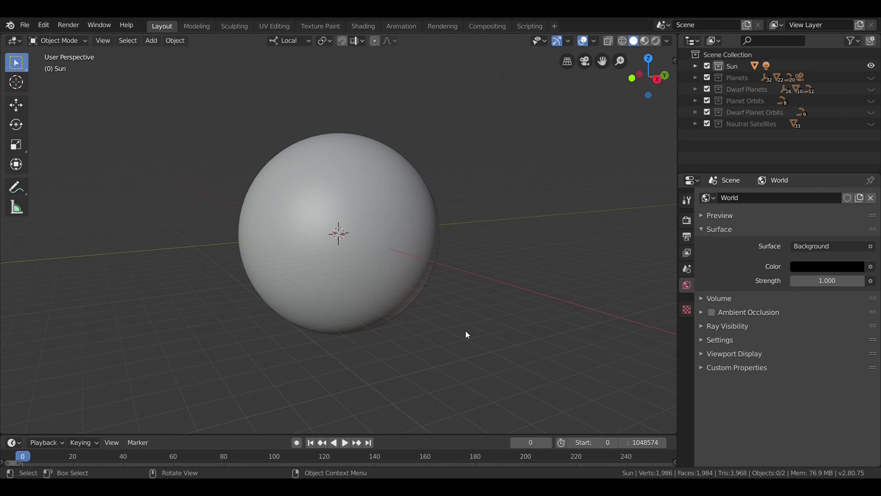
scroll(477, 313, up, 2)
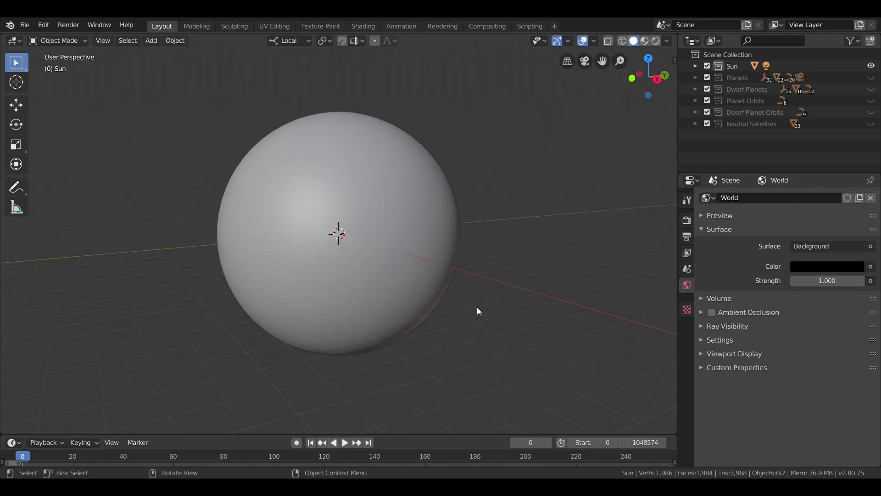
scroll(478, 307, up, 1)
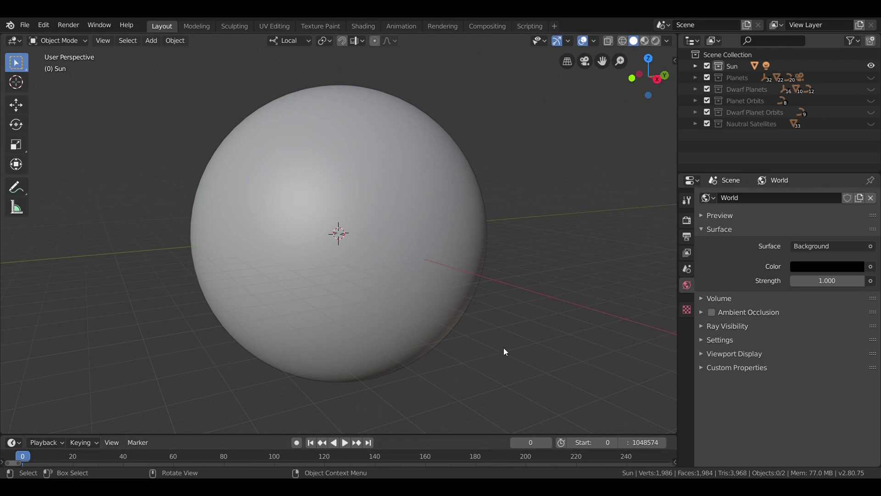
middle_drag(488, 294, 494, 295)
middle_drag(537, 206, 535, 188)
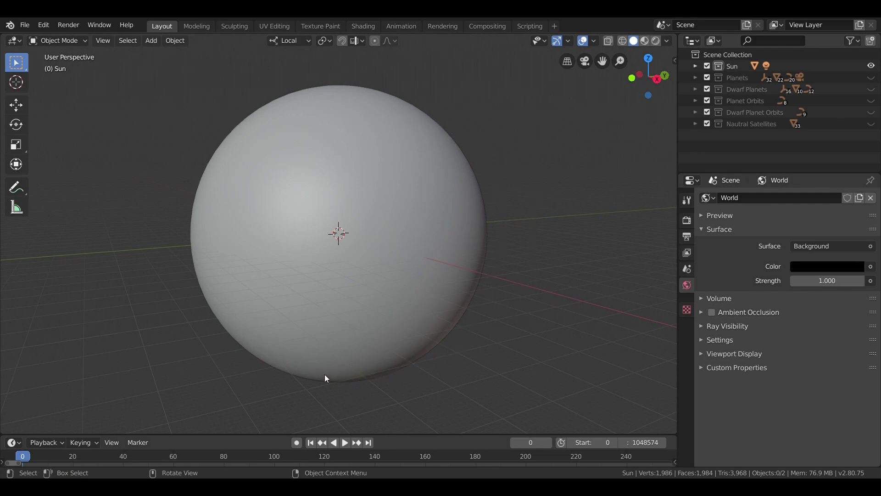
Switch to Rendered shading, hide the navigation gizmo, and orbit to view the Sun's spots
click(655, 41)
click(543, 41)
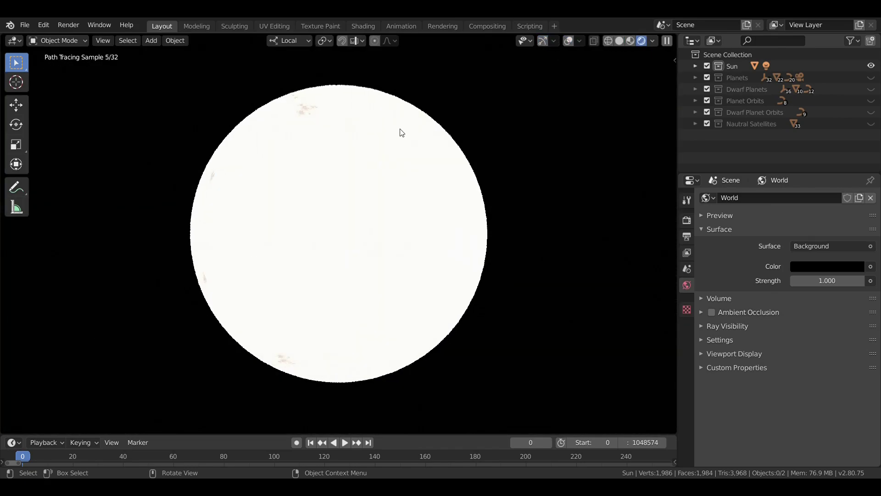
middle_drag(399, 132, 388, 146)
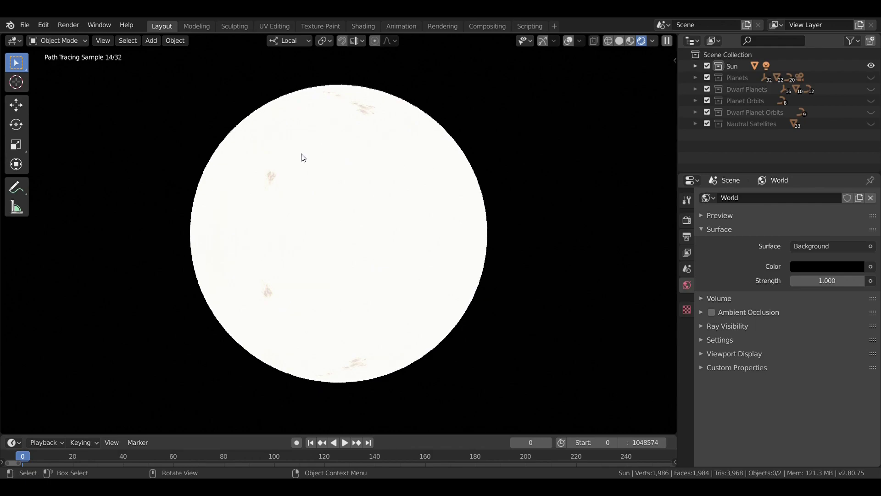
middle_drag(301, 155, 368, 167)
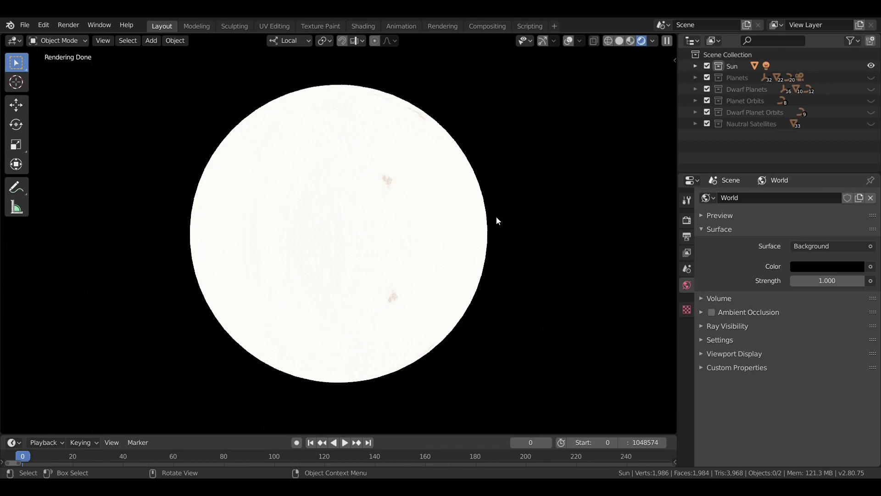
middle_drag(496, 220, 466, 216)
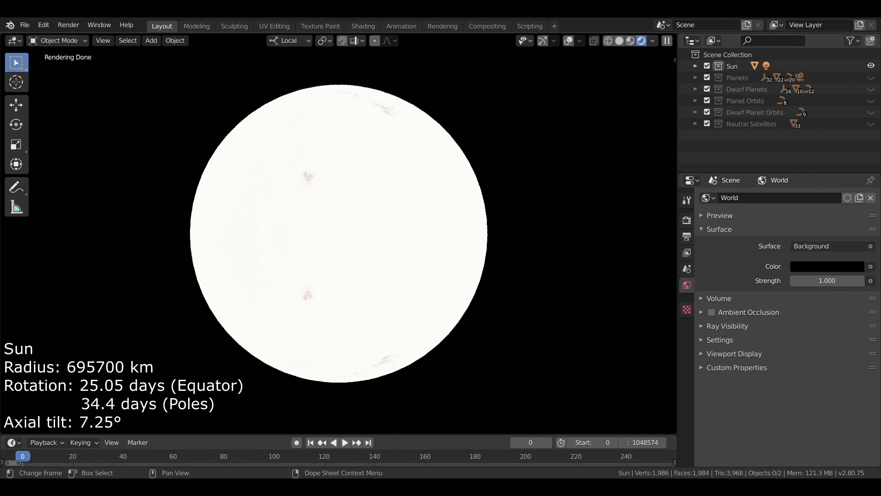
middle_drag(389, 359, 412, 352)
Select the Sun object in the Outliner and show its driven Z rotation and 1391400 km dimensions
scroll(367, 328, up, 2)
scroll(367, 328, down, 3)
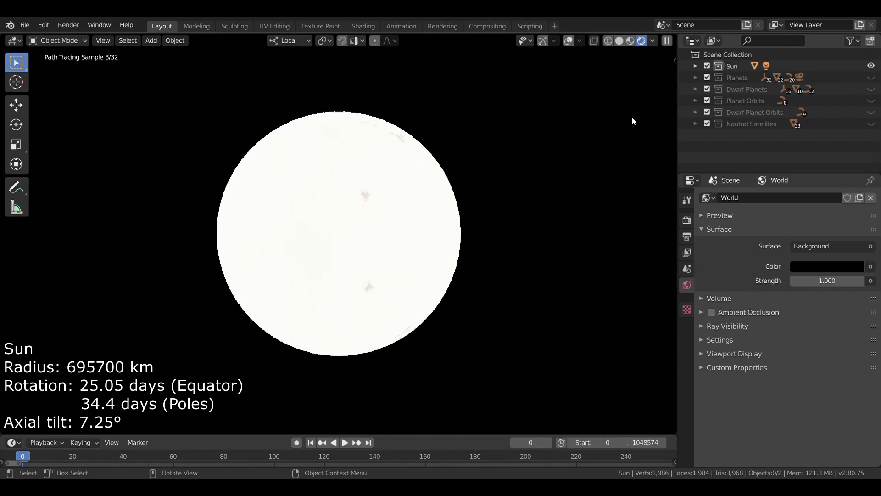
click(695, 65)
click(732, 78)
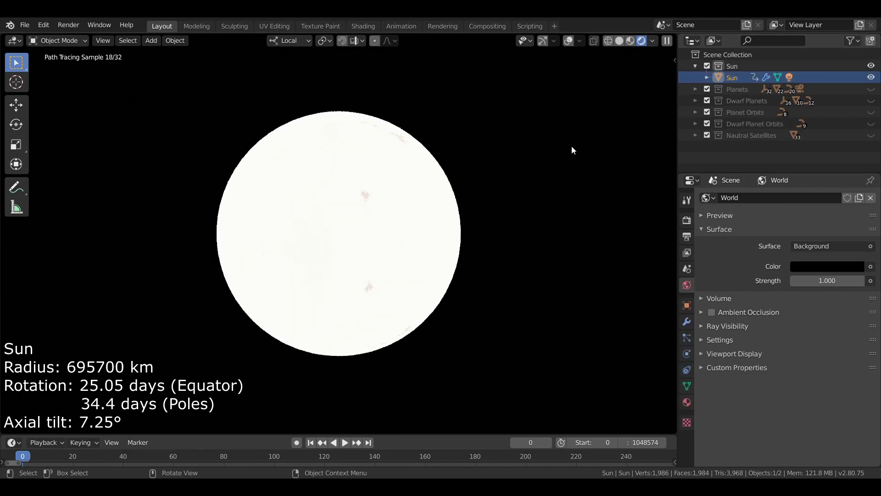
key(n)
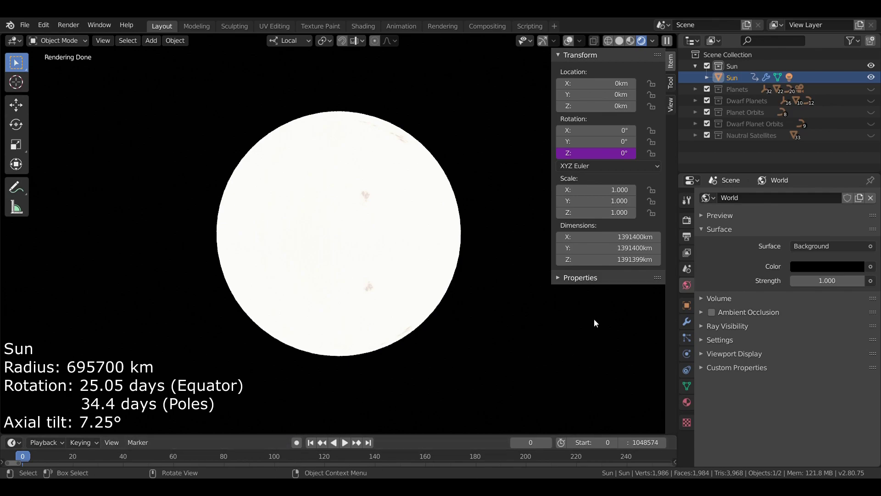
Show the Scene tab's Units panel: Metric, unit scale 100000, lengths in Kilometers
click(687, 237)
click(688, 252)
click(687, 268)
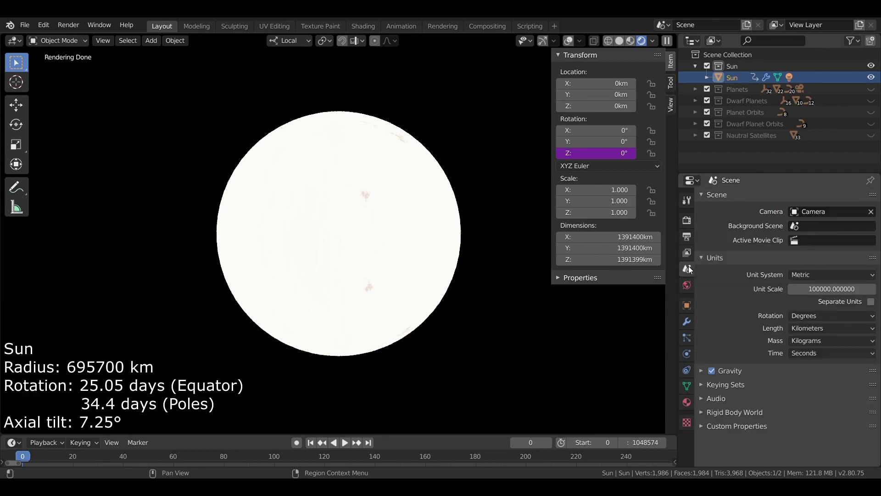
click(686, 285)
click(686, 269)
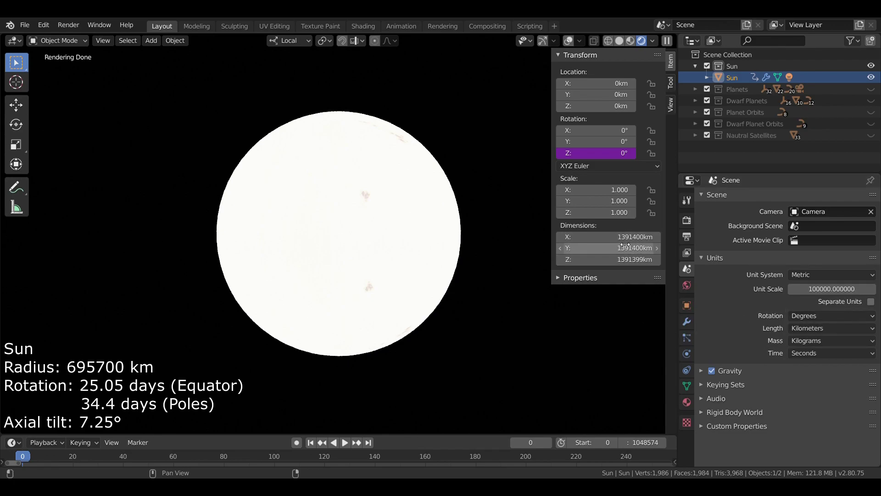
middle_drag(463, 254, 454, 254)
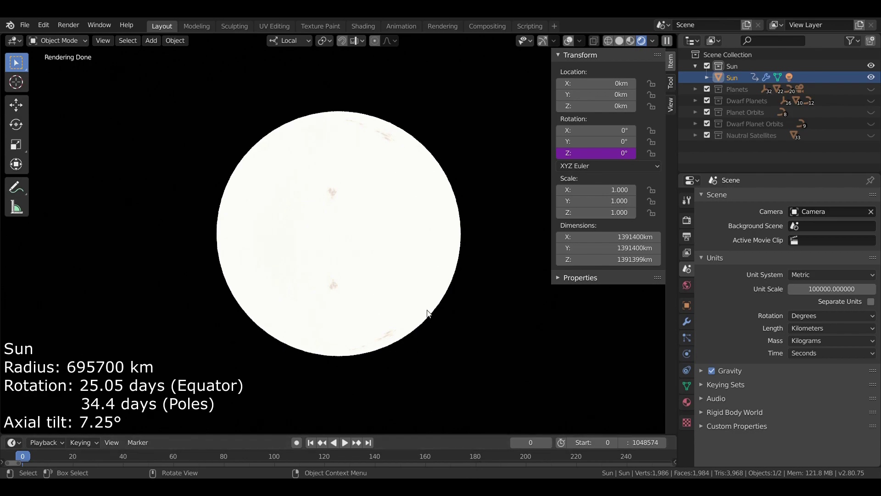
middle_drag(444, 285, 450, 284)
click(586, 154)
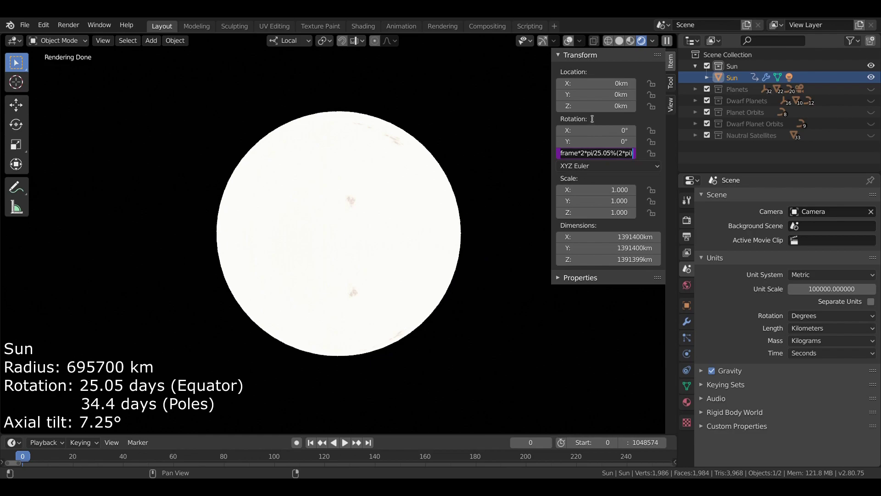
key(Return)
click(550, 443)
click(550, 442)
click(550, 442)
click(550, 443)
click(550, 443)
click(550, 442)
click(550, 442)
click(550, 442)
click(550, 442)
click(550, 443)
click(550, 443)
click(550, 442)
click(550, 442)
click(550, 442)
click(550, 443)
click(549, 442)
click(549, 442)
click(549, 442)
click(550, 442)
click(550, 442)
click(549, 442)
click(549, 442)
click(549, 442)
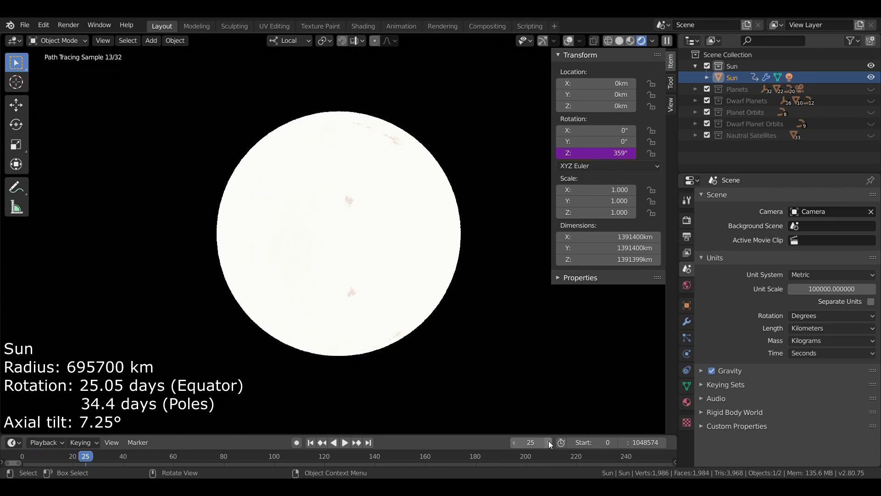
click(315, 443)
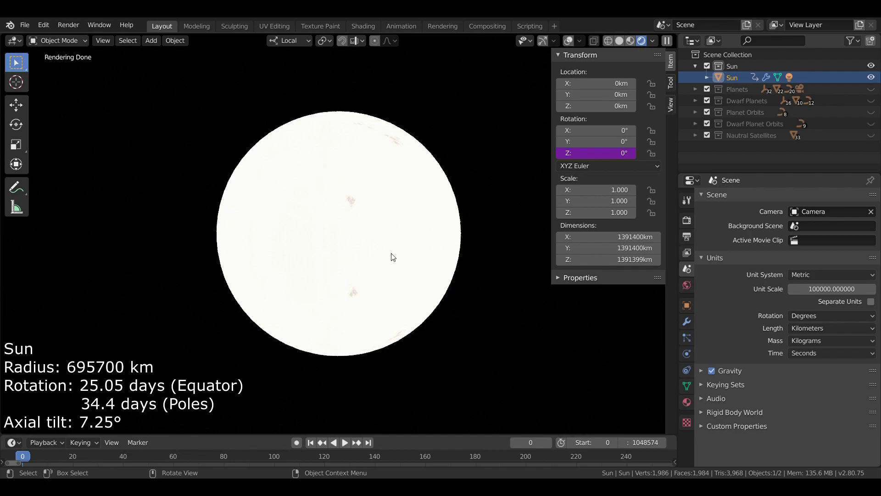
Turn viewport overlays and the navigation gizmo back on and switch to Solid shading
click(568, 40)
click(543, 41)
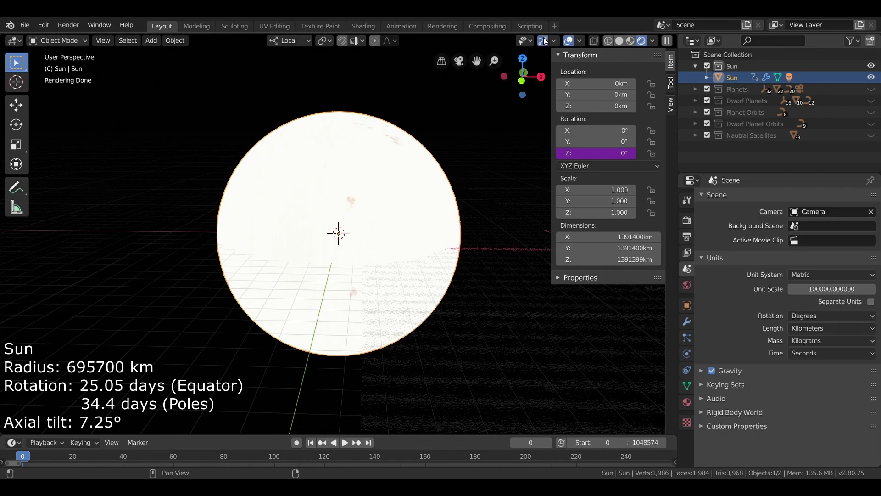
click(619, 40)
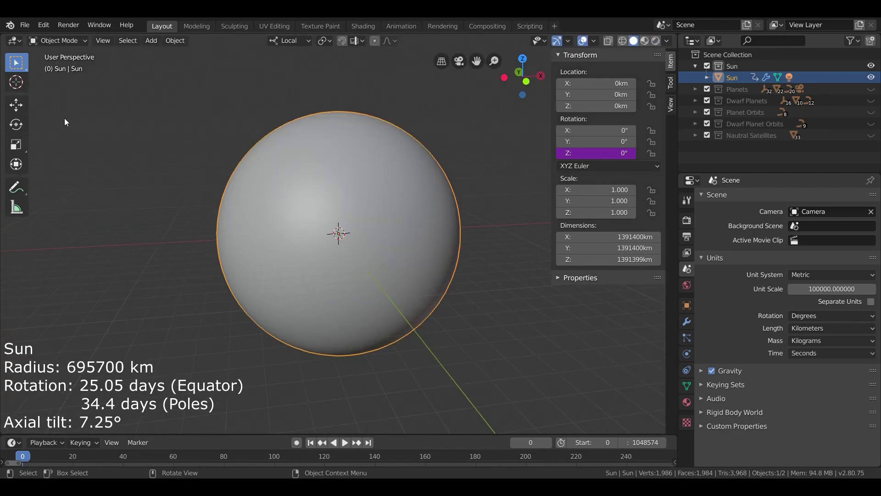
Try the Move tool while orbiting the Sun, then return to Select Box
click(16, 105)
middle_drag(144, 134, 264, 186)
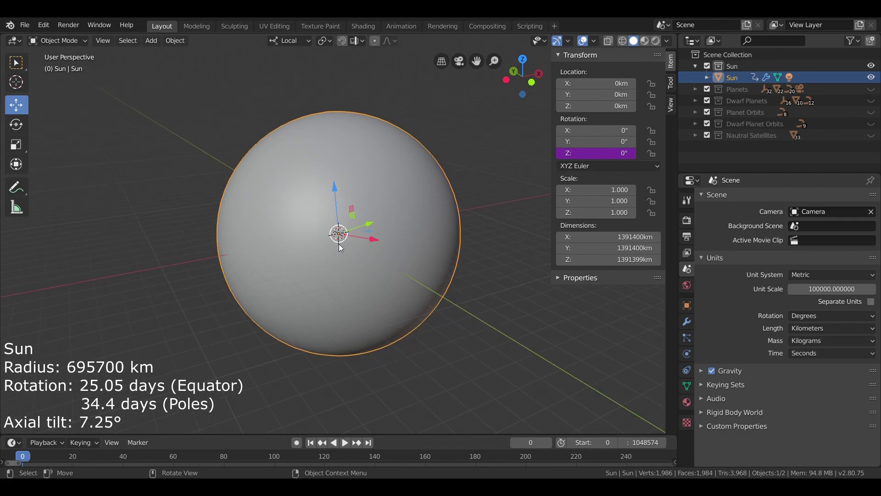
middle_drag(334, 244, 374, 272)
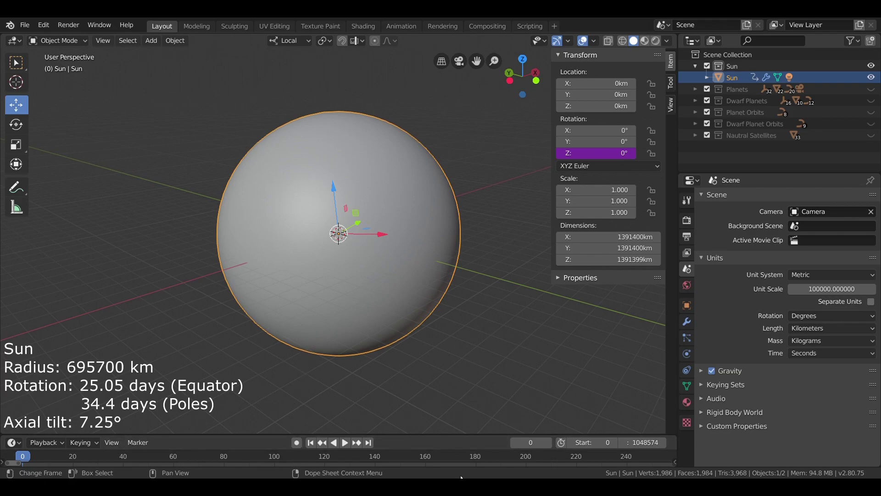
middle_drag(294, 289, 193, 239)
key(w)
mouse_move(255, 199)
middle_down()
mouse_move(244, 201)
mouse_move(252, 201)
middle_up()
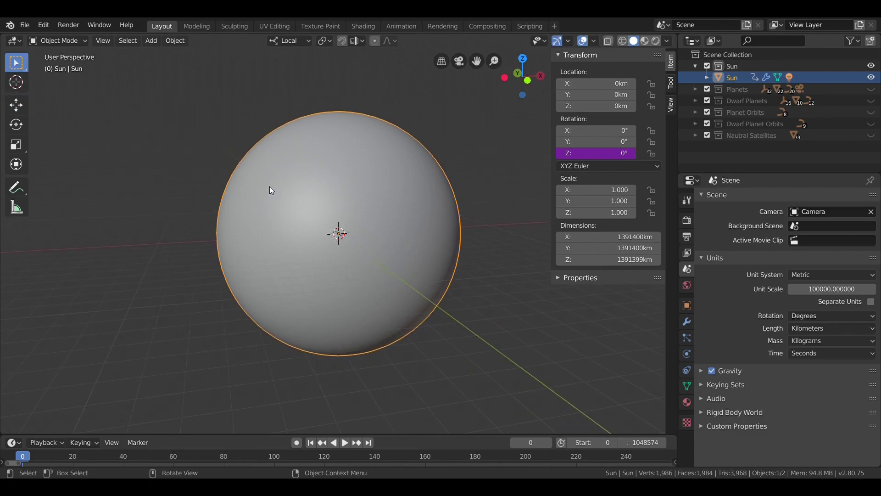
Close the transform sidebar and orbit and zoom around the grey Sun sphere
key(n)
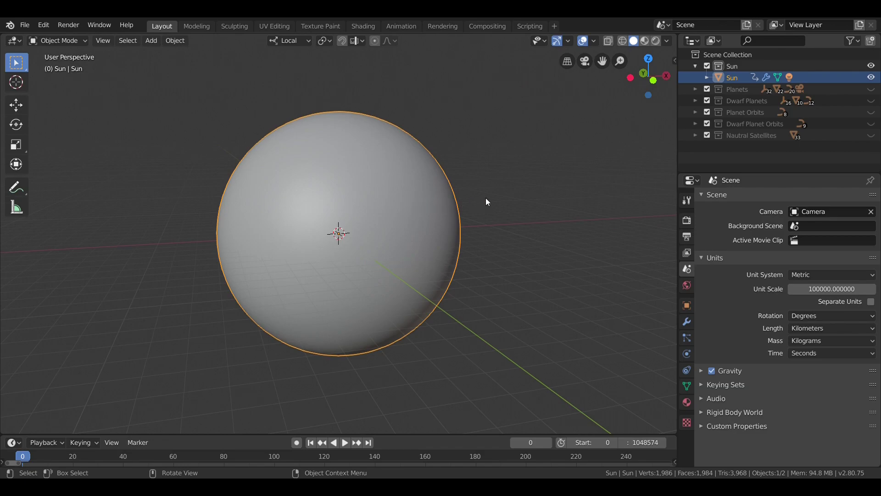
mouse_move(485, 199)
middle_down()
mouse_move(474, 193)
mouse_move(487, 192)
middle_up()
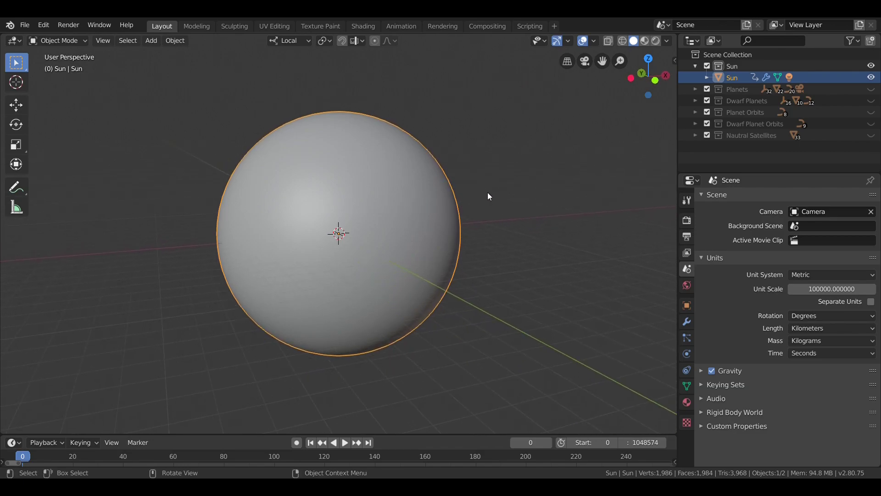
scroll(489, 197, down, 5)
scroll(490, 197, up, 5)
middle_drag(490, 197, 469, 188)
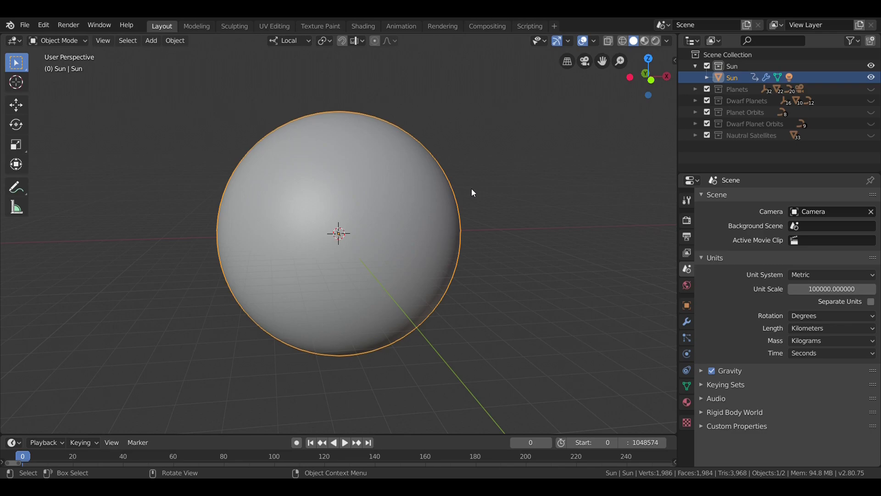
middle_drag(482, 184, 494, 180)
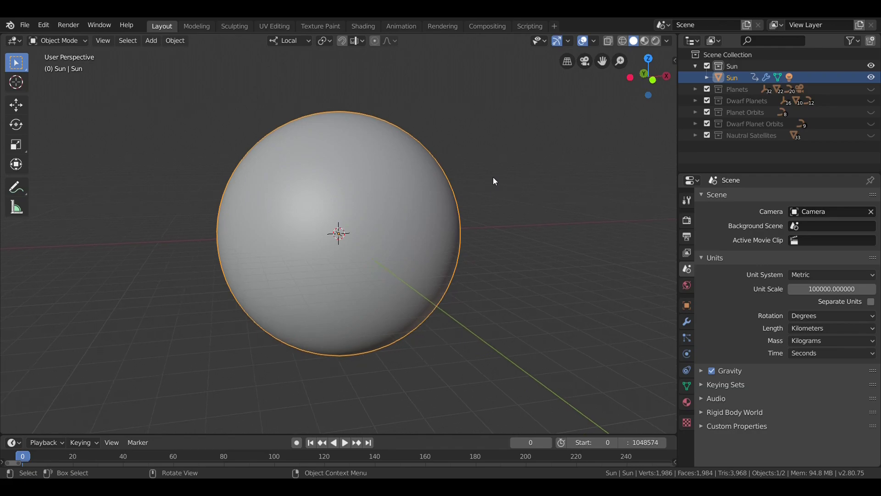